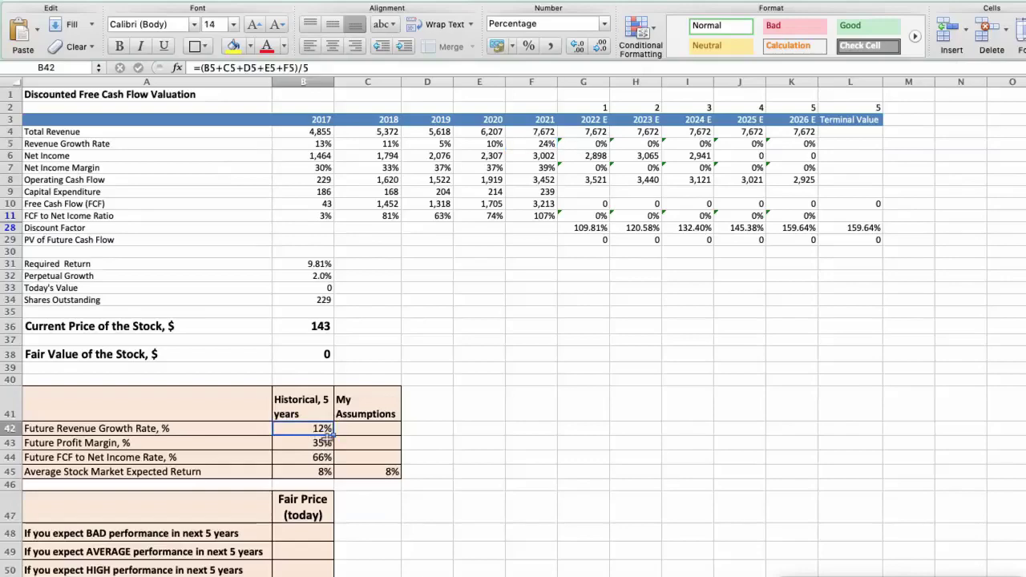
Review the 2017–2021 net income margins and FCF to net income ratios, their five-year averages, and the historical stock market return
{"action": "left_click", "coordinate": [299, 169]}
{"action": "key", "text": "Right"}
{"action": "key", "text": "Right"}
{"action": "key", "text": "Right"}
{"action": "key", "text": "Right"}
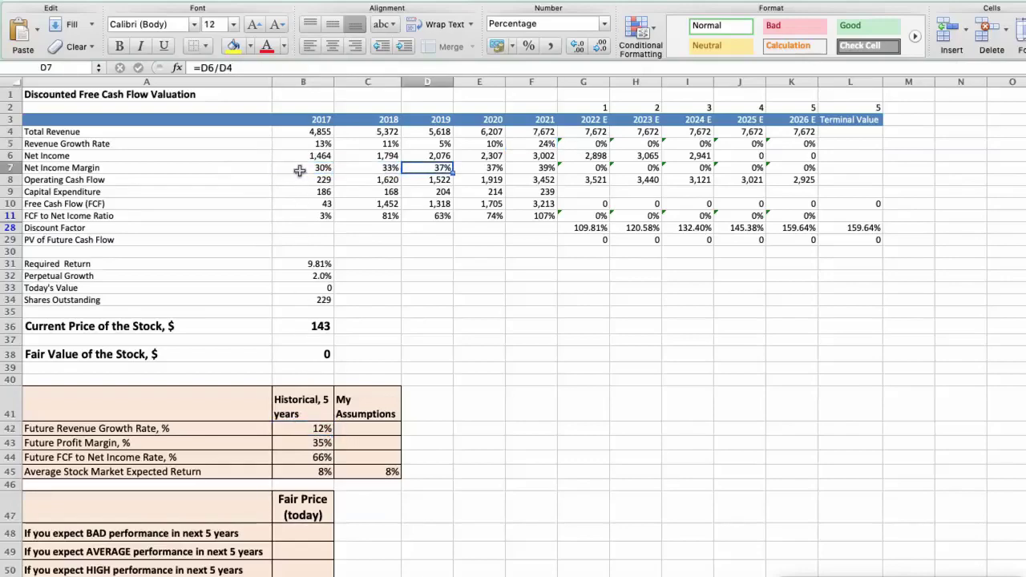
{"action": "left_click", "coordinate": [293, 443]}
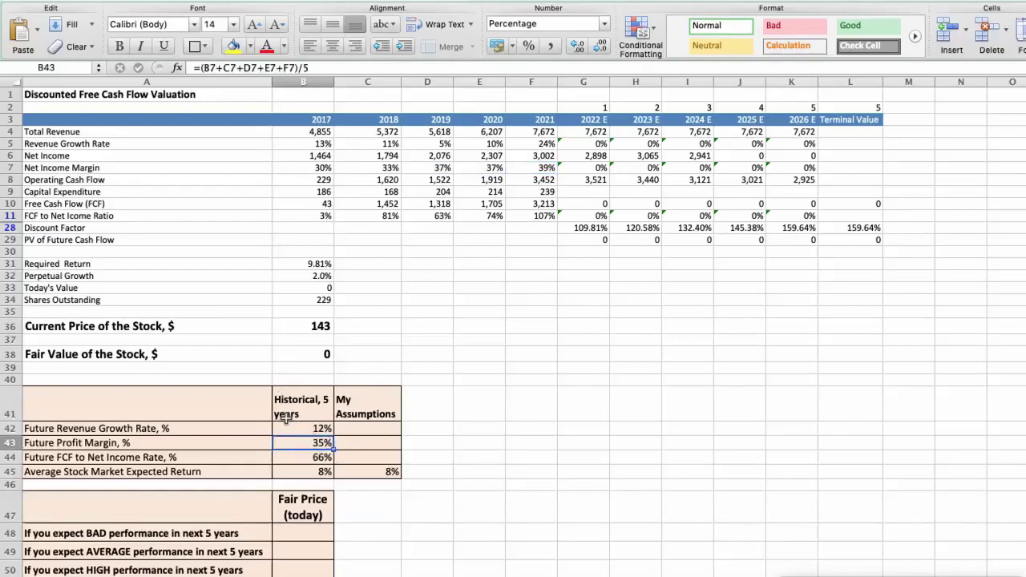
{"action": "left_click", "coordinate": [298, 216]}
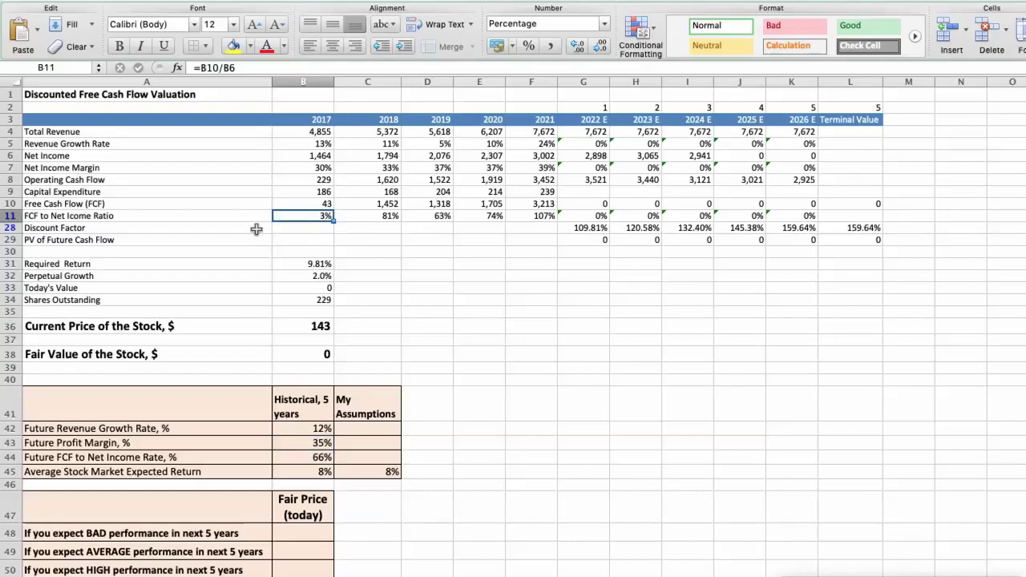
{"action": "key", "text": "Right"}
{"action": "key", "text": "Right"}
{"action": "key", "text": "Right"}
{"action": "key", "text": "Right"}
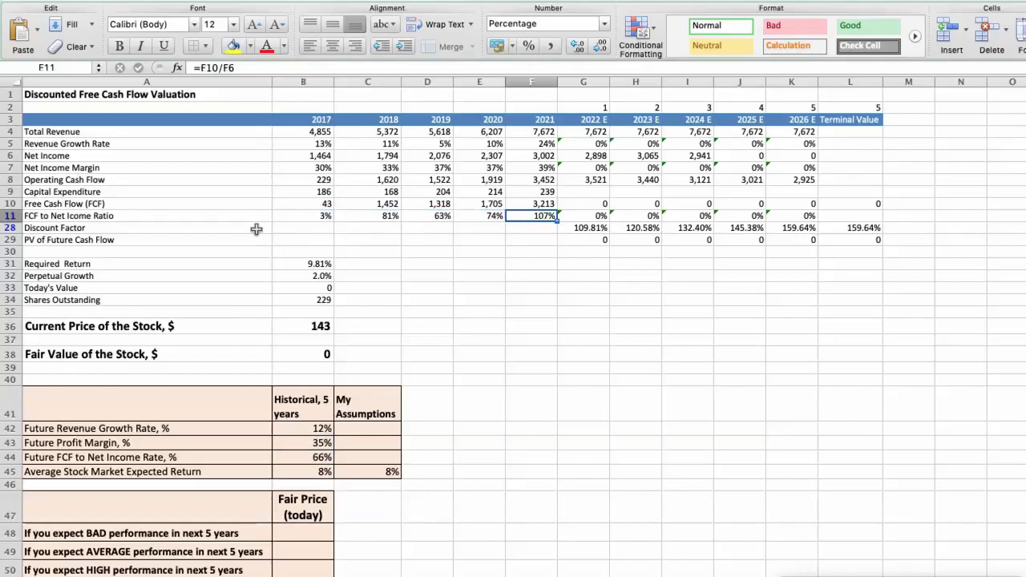
{"action": "left_click", "coordinate": [280, 458]}
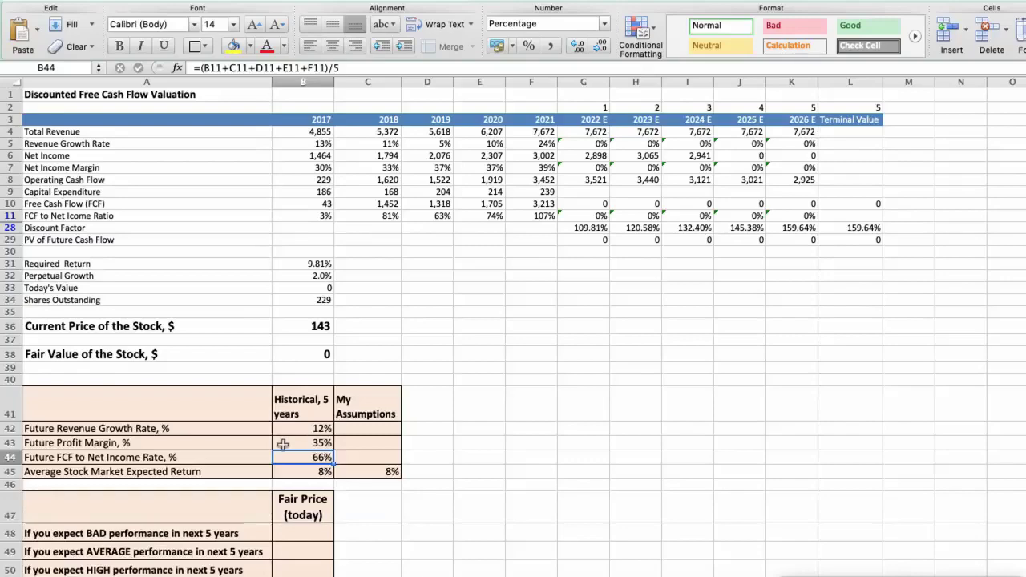
{"action": "left_click", "coordinate": [285, 469]}
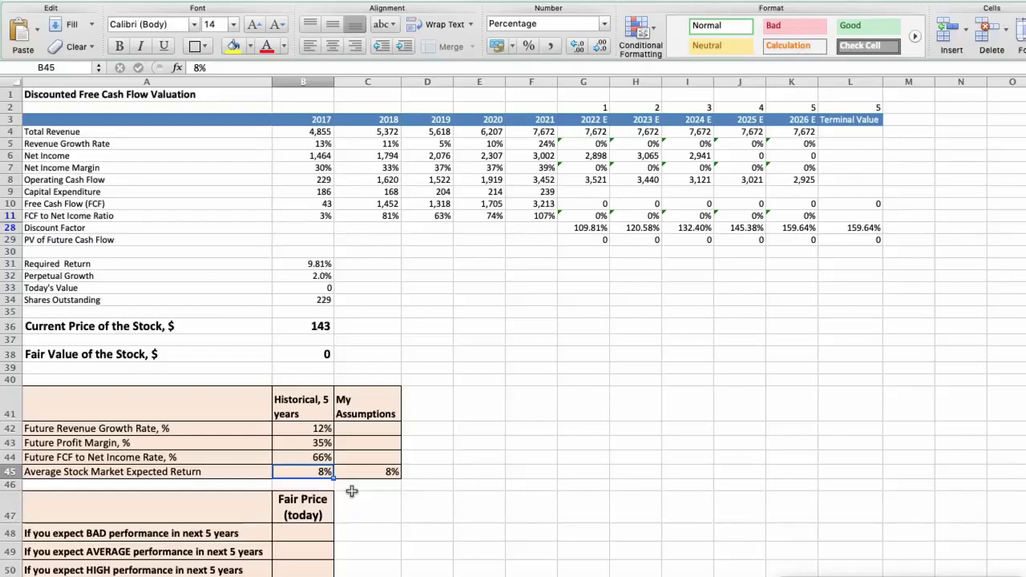
Fill in My Assumptions with 3% future revenue growth, 32% profit margin and 65% FCF to net income rate
{"action": "left_click", "coordinate": [363, 430]}
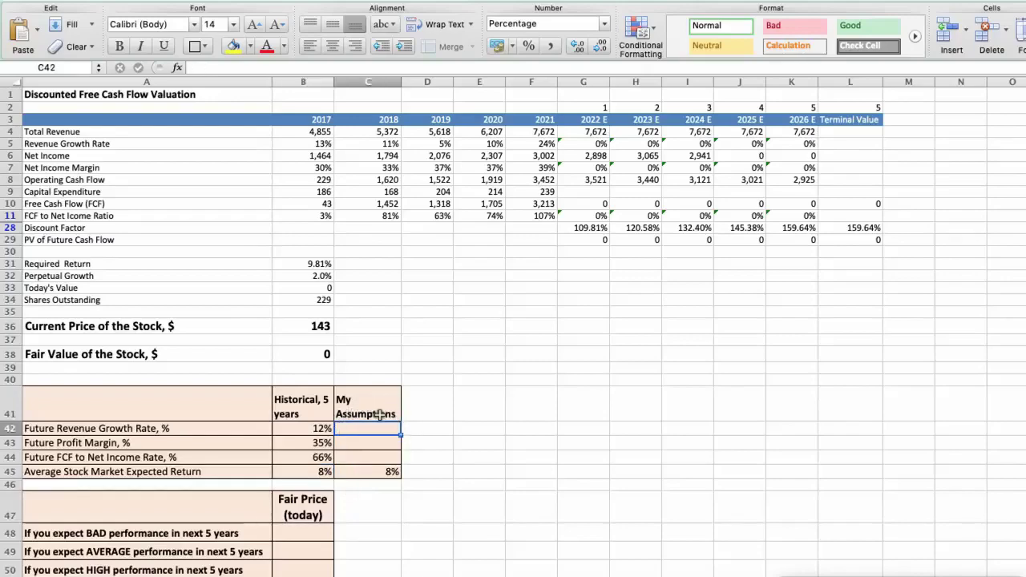
{"action": "type", "text": "3"}
{"action": "key", "text": "Return"}
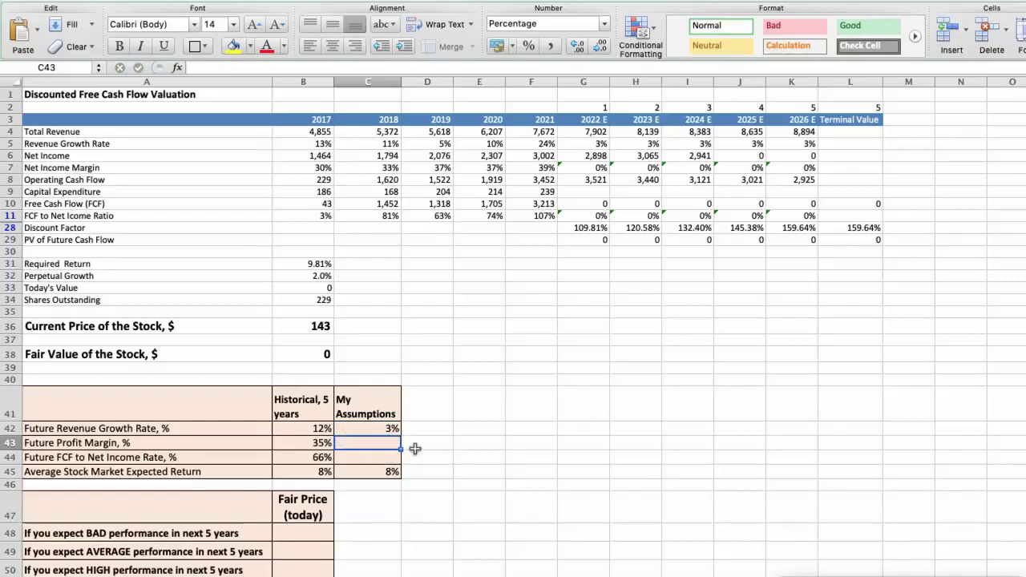
{"action": "type", "text": "32"}
{"action": "key", "text": "Return"}
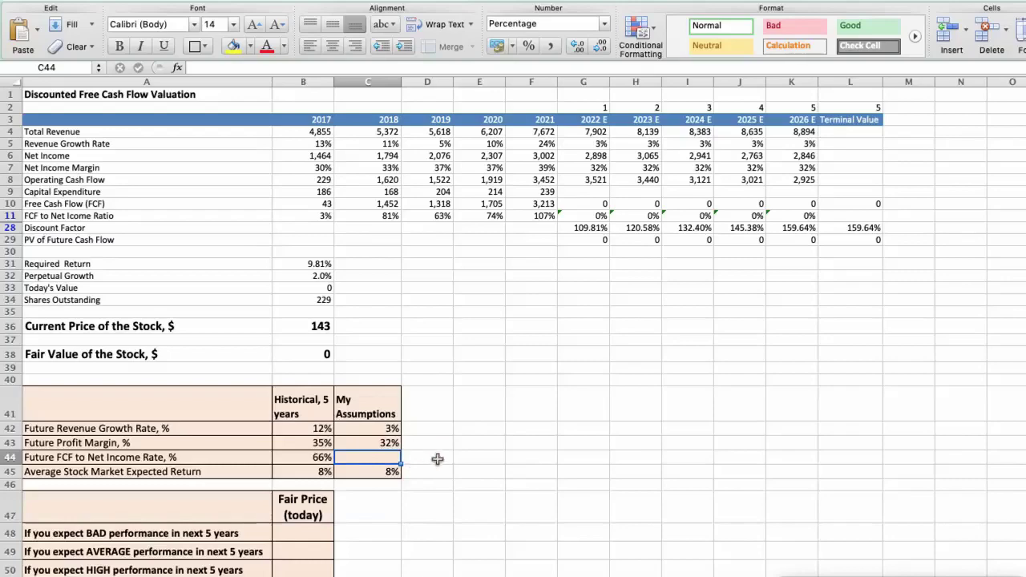
{"action": "type", "text": "65"}
{"action": "key", "text": "Return"}
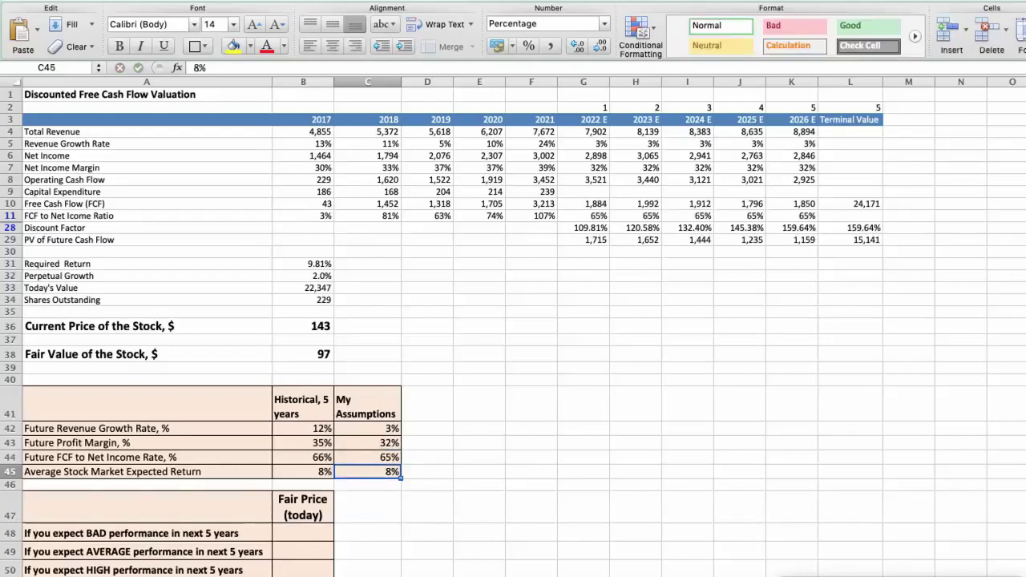
Check the calculated fair value of the stock and record $97 as the fair price for BAD performance
{"action": "left_click", "coordinate": [314, 356]}
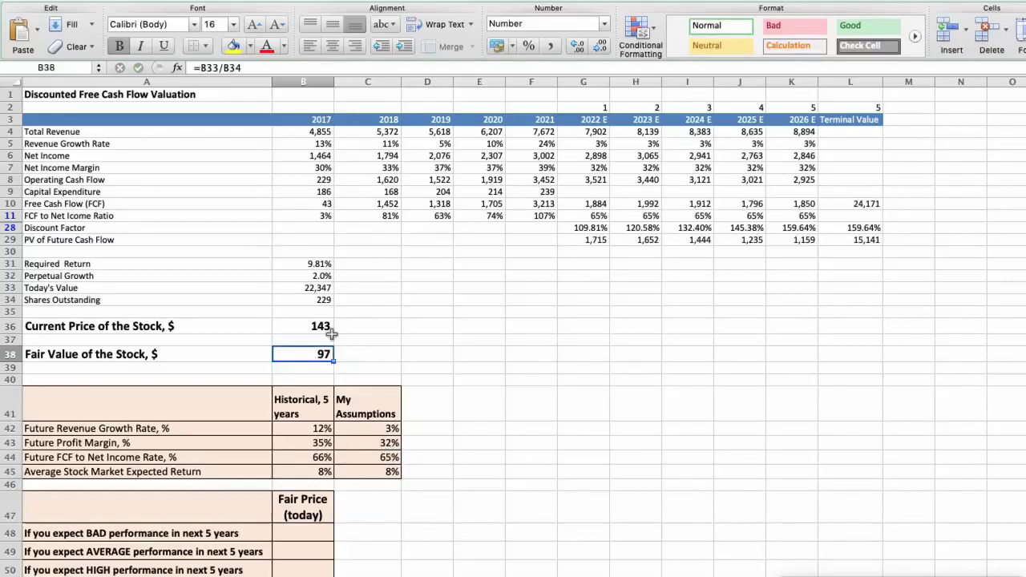
{"action": "scroll", "coordinate": [305, 473], "scroll_direction": "down", "scroll_amount": 3}
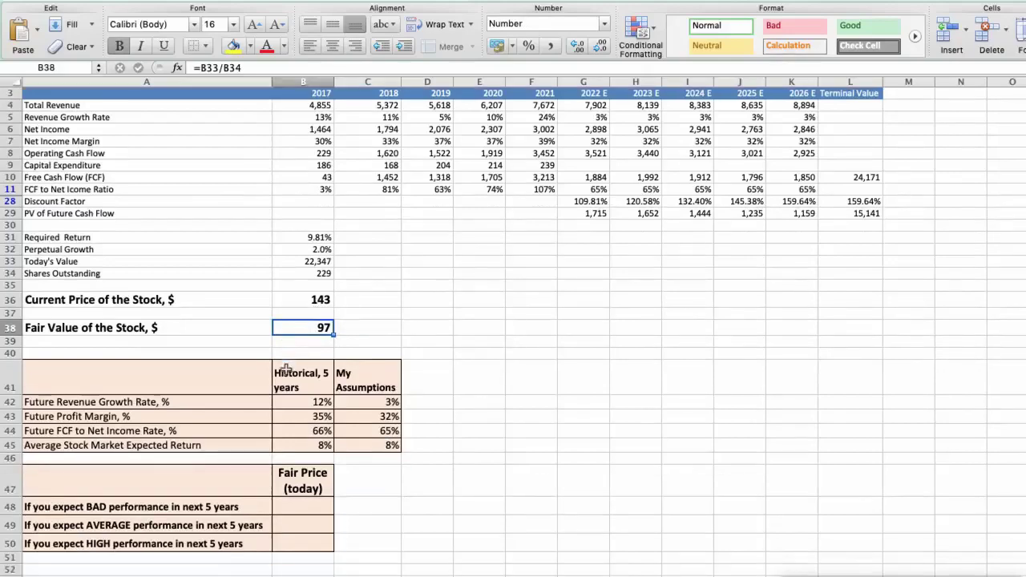
{"action": "left_click", "coordinate": [301, 481]}
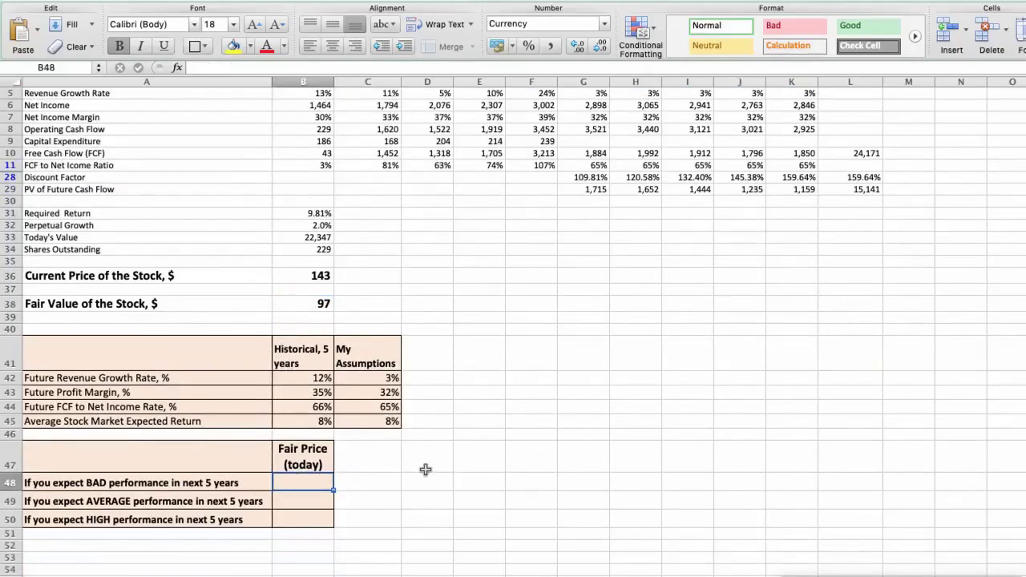
{"action": "type", "text": "97"}
{"action": "key", "text": "Return"}
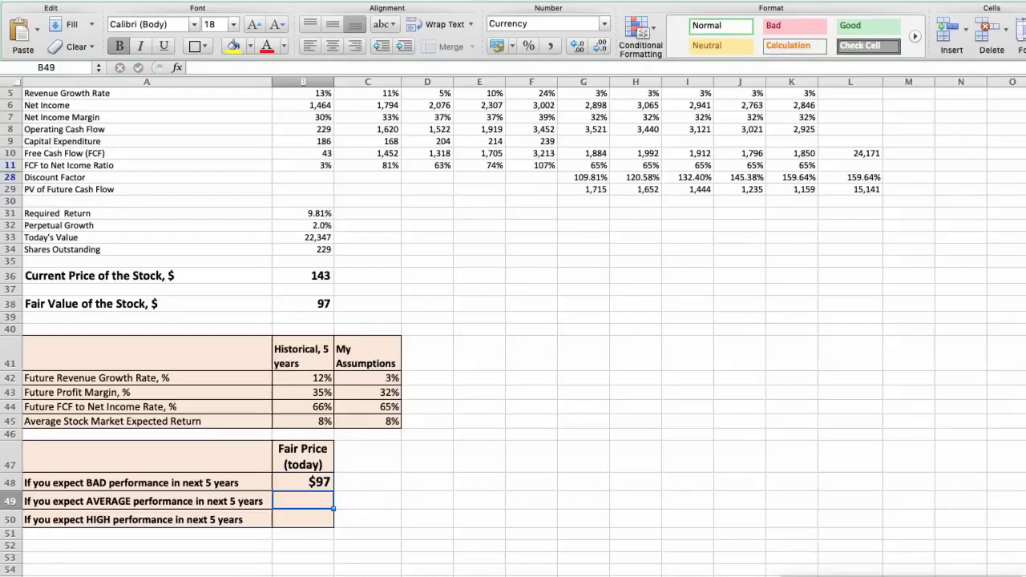
Change My Assumptions to 4% future revenue growth, 36% profit margin and 70% FCF to net income rate
{"action": "left_click", "coordinate": [389, 374]}
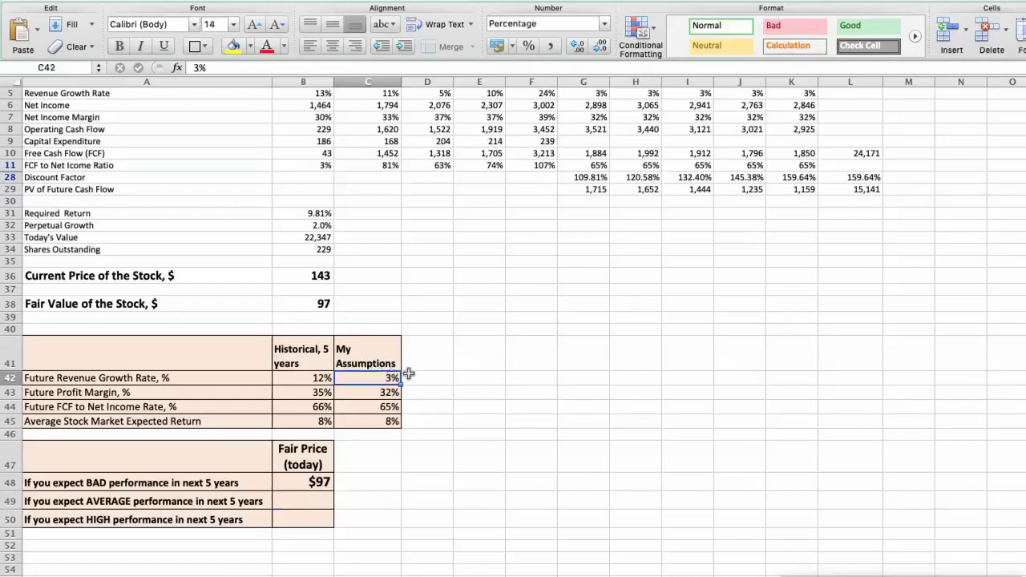
{"action": "type", "text": "4"}
{"action": "key", "text": "Return"}
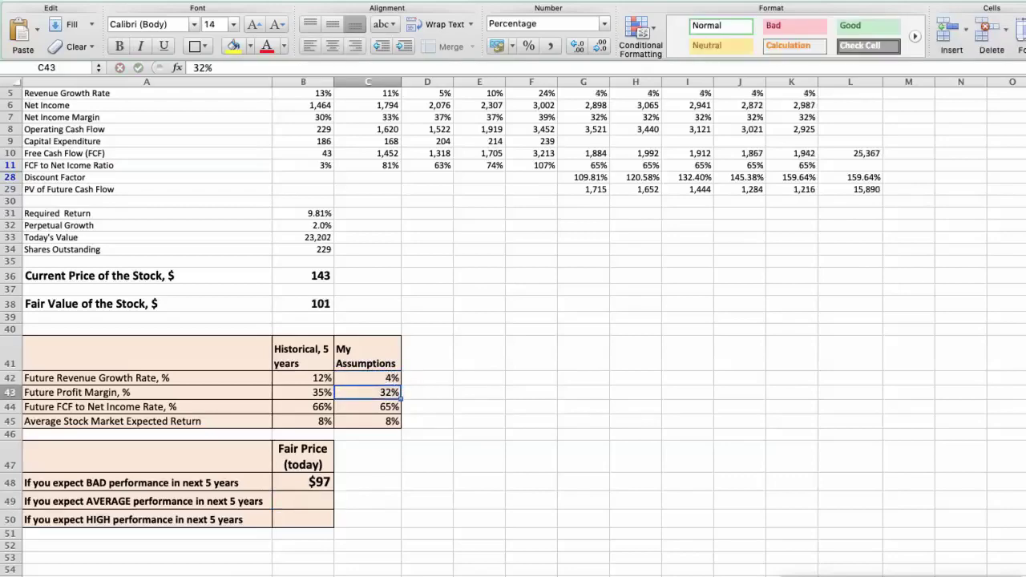
{"action": "type", "text": "36"}
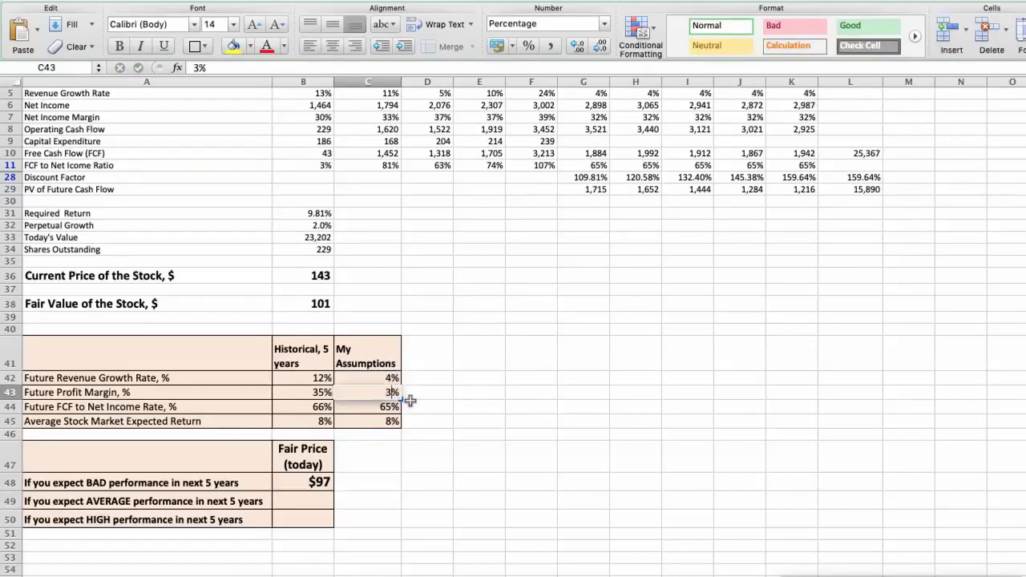
{"action": "key", "text": "Return"}
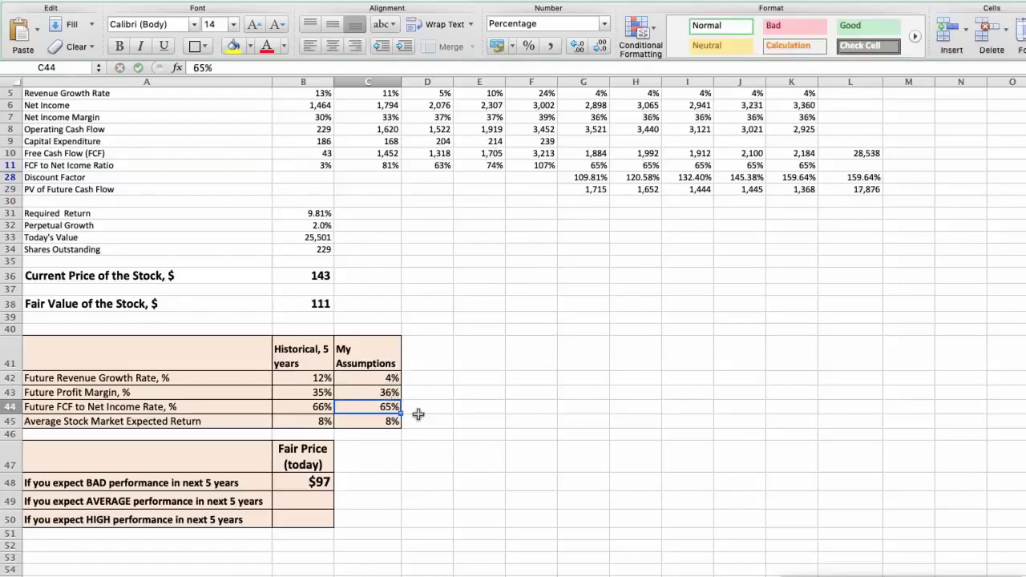
{"action": "type", "text": "70"}
{"action": "key", "text": "Return"}
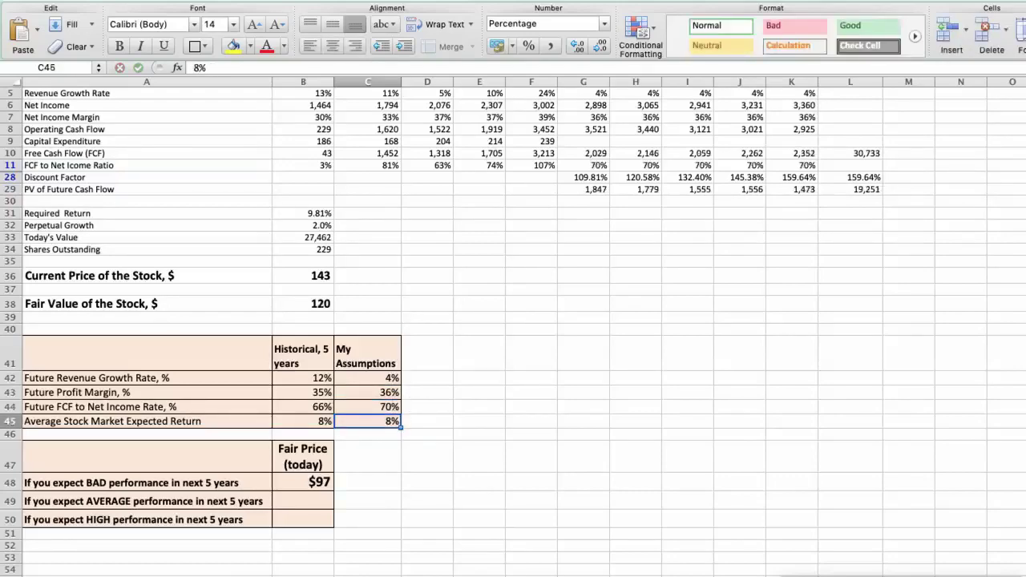
Check the recalculated fair value and record $120 as the fair price for AVERAGE performance
{"action": "left_click", "coordinate": [319, 308]}
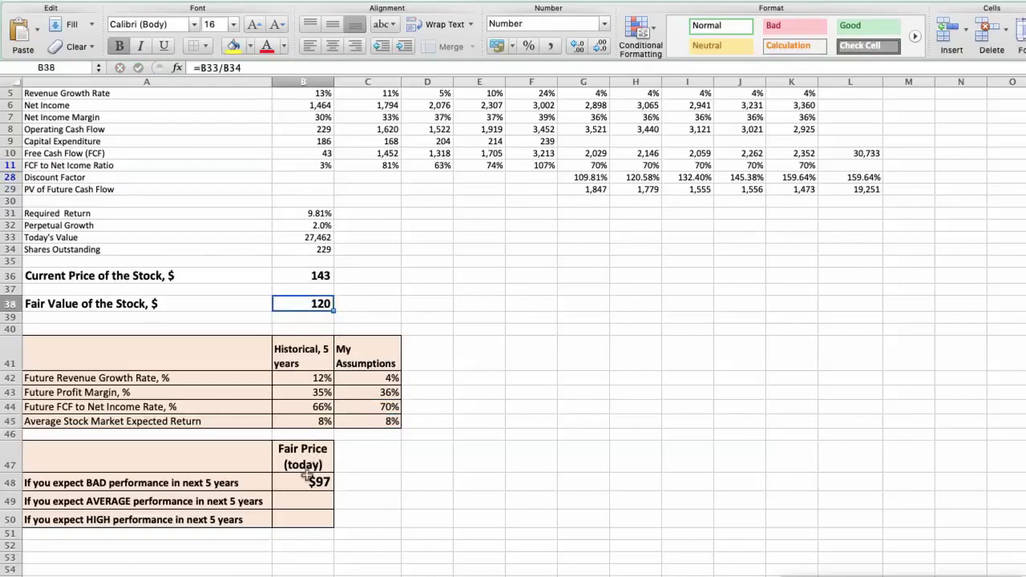
{"action": "left_click", "coordinate": [297, 499]}
{"action": "type", "text": "120"}
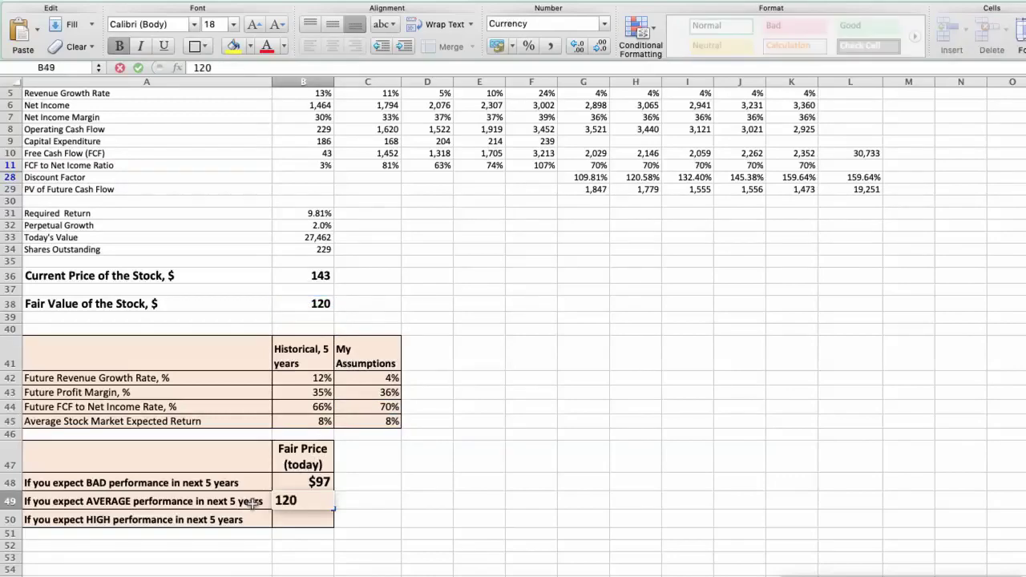
{"action": "key", "text": "Return"}
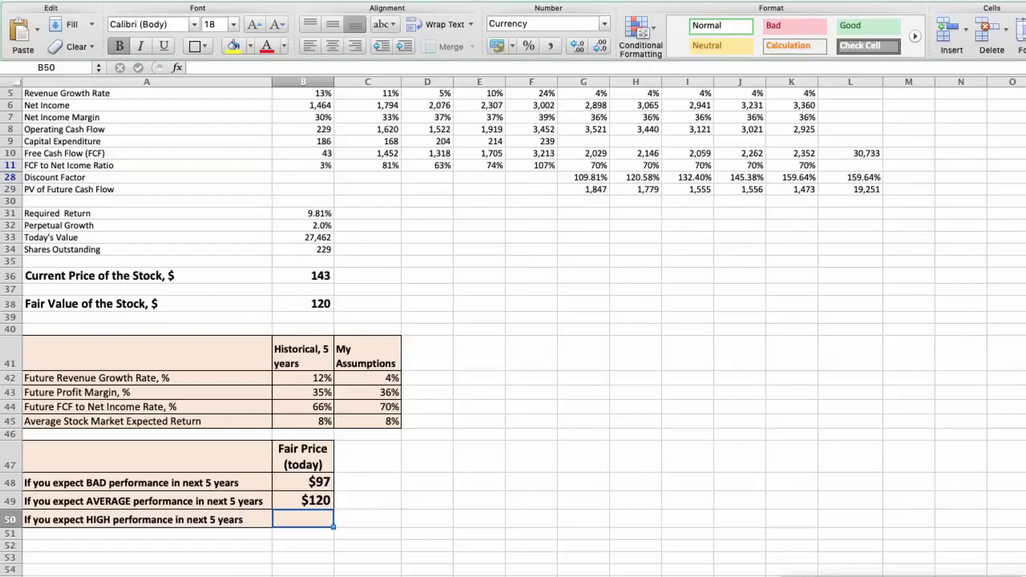
Change My Assumptions to 5% future revenue growth, 40% profit margin and 75% FCF to net income rate
{"action": "left_click", "coordinate": [391, 376]}
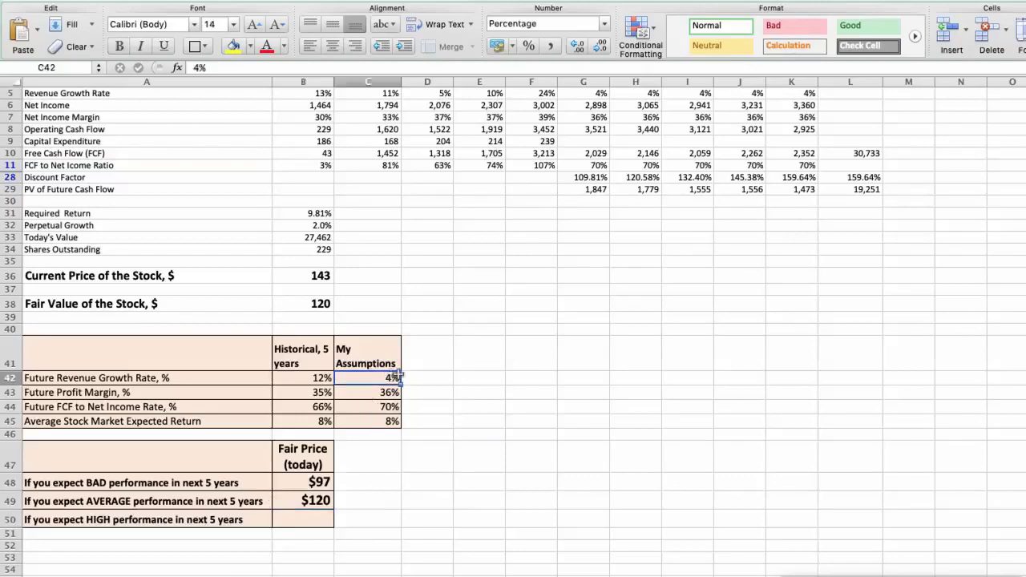
{"action": "type", "text": "5"}
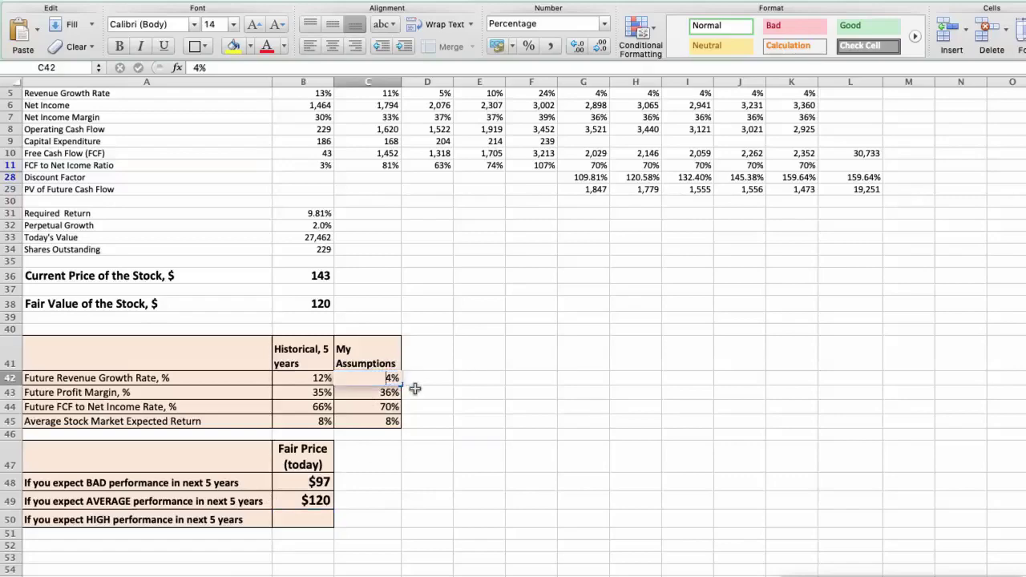
{"action": "key", "text": "Return"}
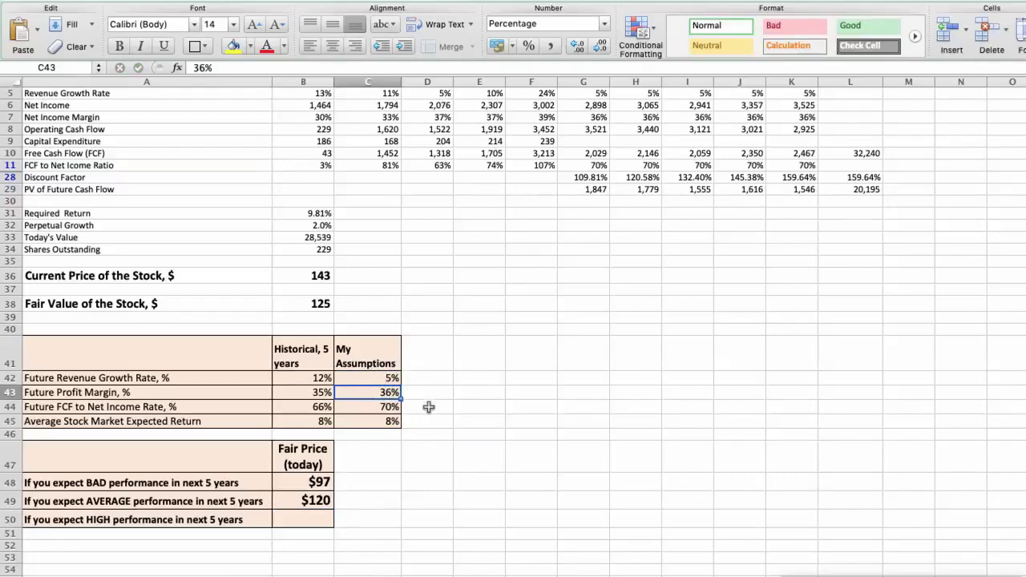
{"action": "type", "text": "40"}
{"action": "key", "text": "Return"}
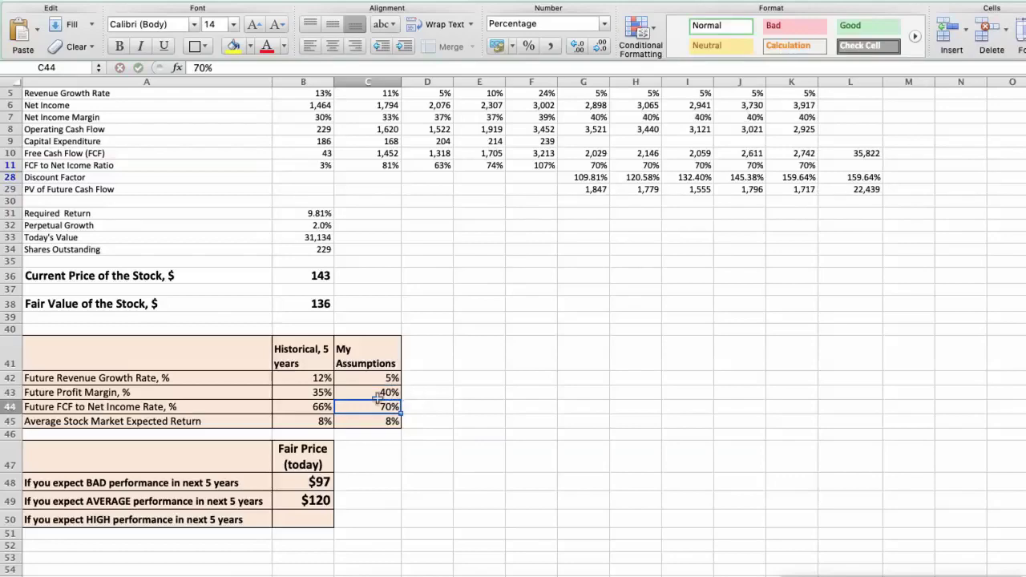
{"action": "type", "text": "75"}
{"action": "key", "text": "Return"}
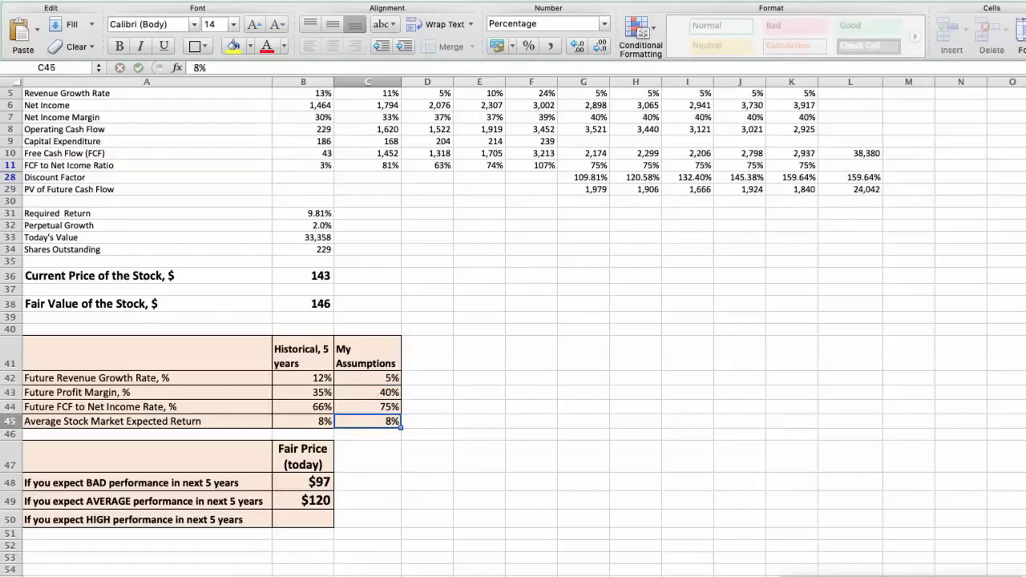
Check the recalculated fair value and record $146 as the fair price for HIGH performance
{"action": "left_click", "coordinate": [312, 307]}
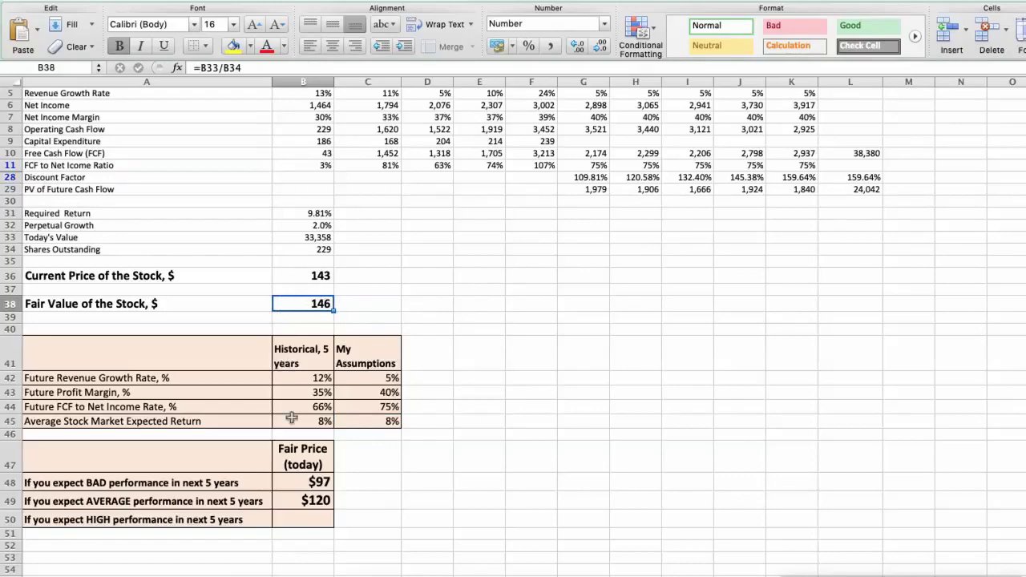
{"action": "left_click", "coordinate": [301, 518]}
{"action": "type", "text": "146"}
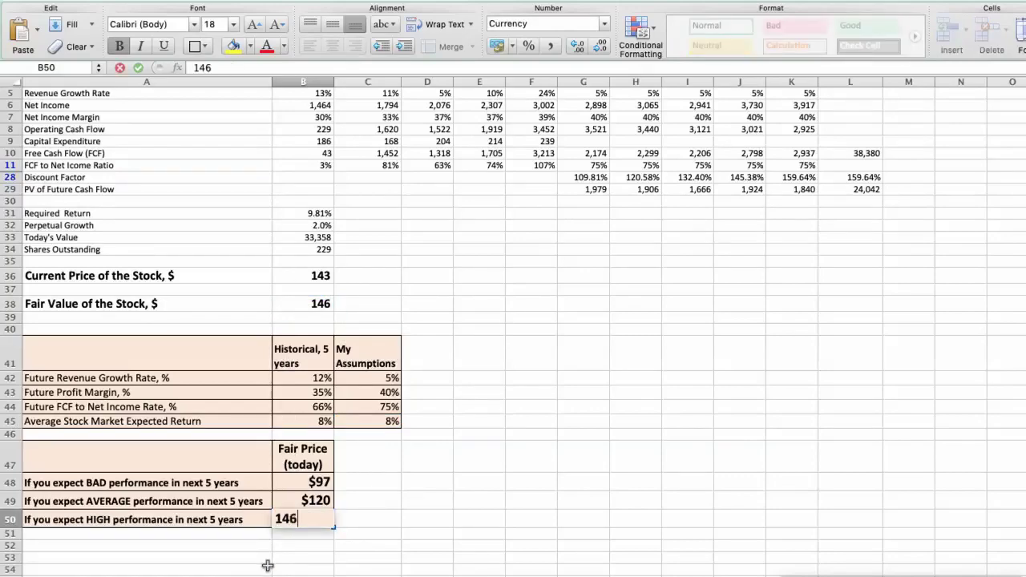
{"action": "key", "text": "Return"}
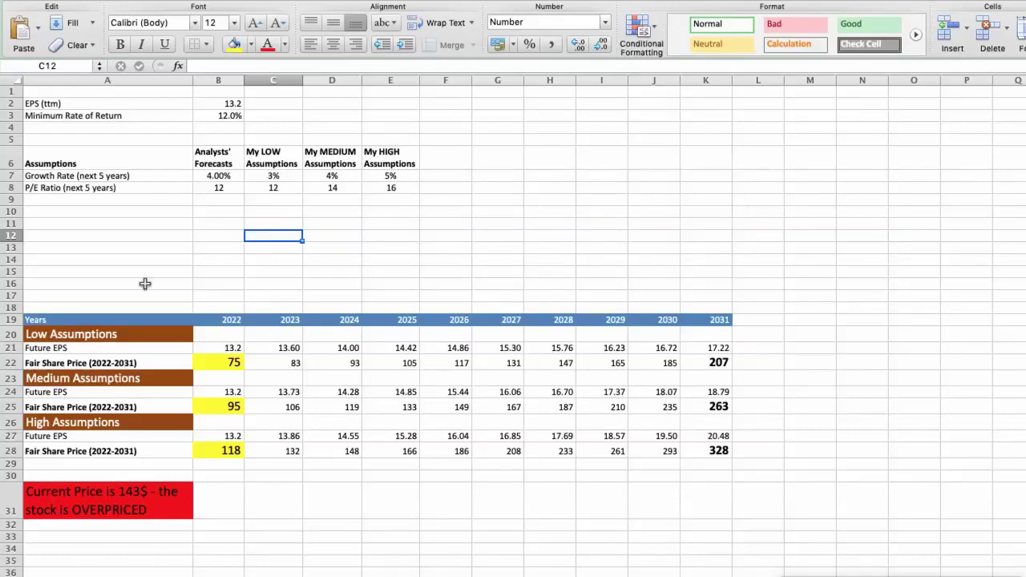
Review the EPS, minimum rate of return, and the analysts' forecasts for growth rate and P/E ratio in the EPS-based valuation
{"action": "left_click", "coordinate": [207, 105]}
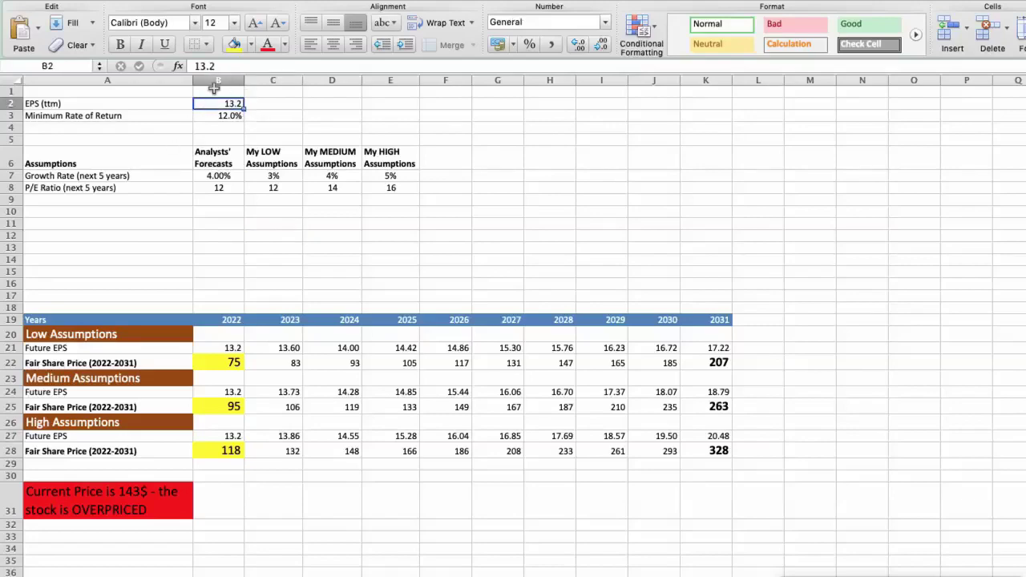
{"action": "left_click", "coordinate": [197, 116]}
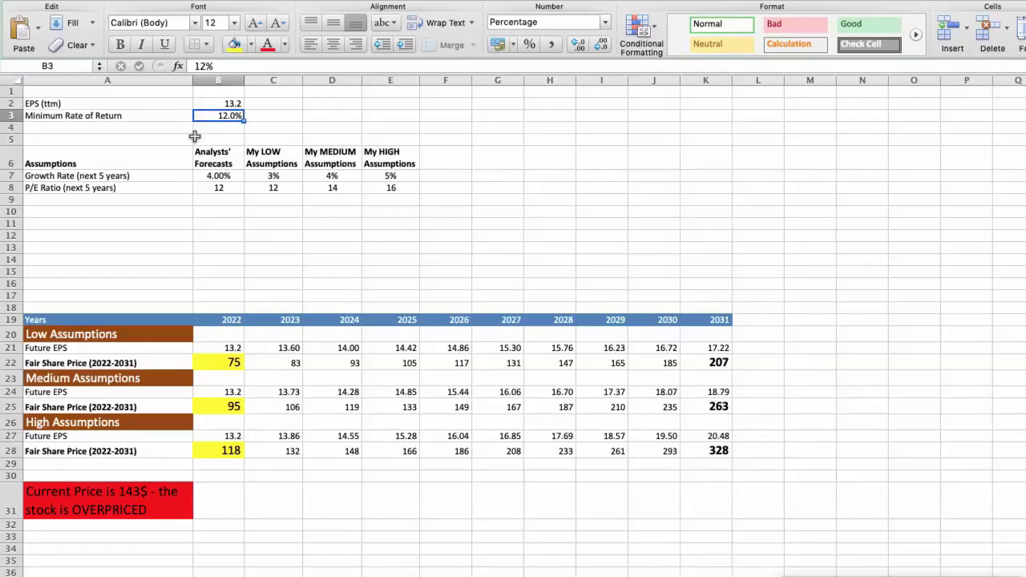
{"action": "left_click", "coordinate": [204, 174]}
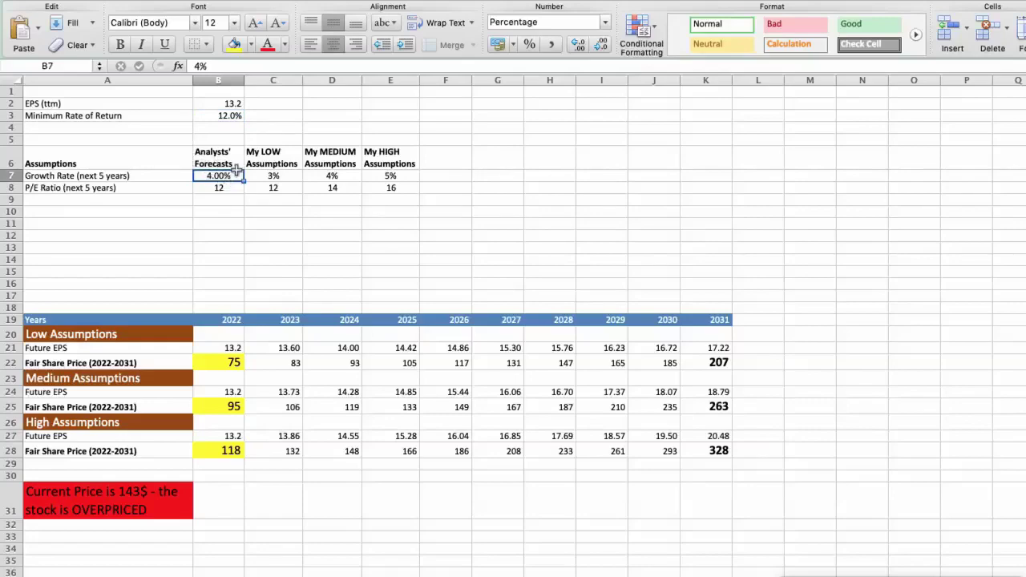
{"action": "left_click", "coordinate": [200, 188]}
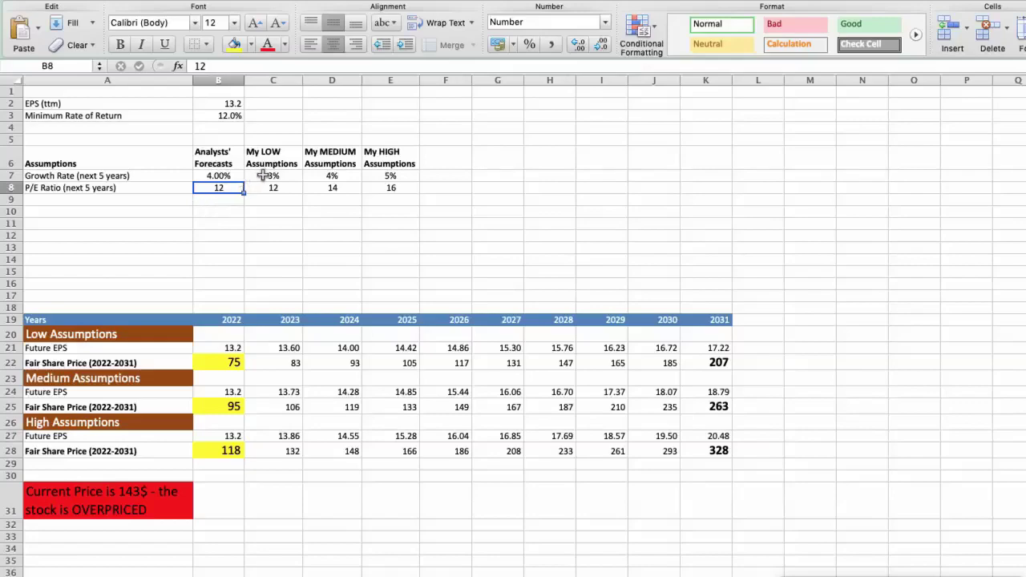
Examine the growth rate, P/E ratio and resulting 2022 fair share price for the low, medium and high assumptions in turn
{"action": "left_click", "coordinate": [263, 175]}
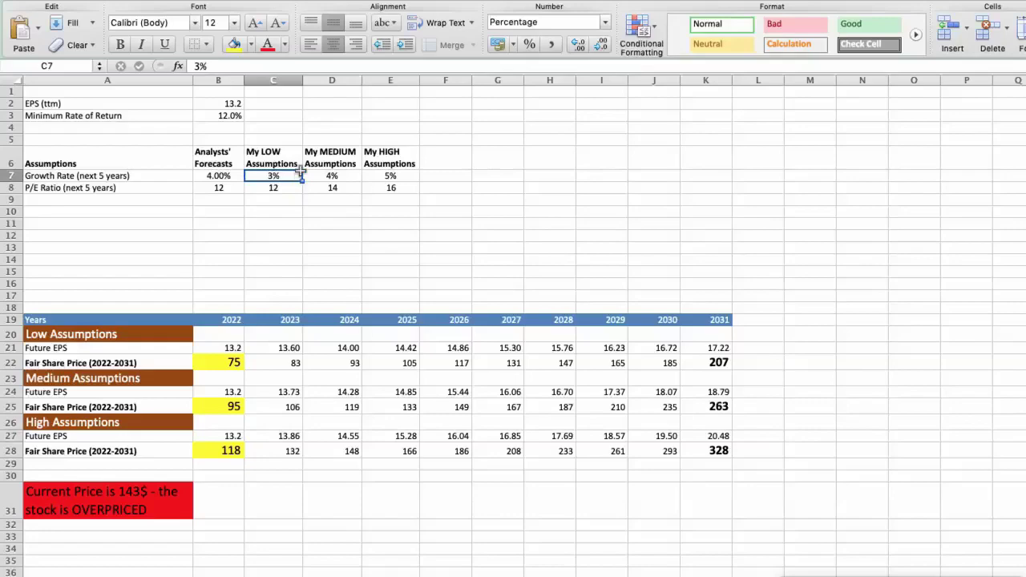
{"action": "left_click", "coordinate": [253, 186]}
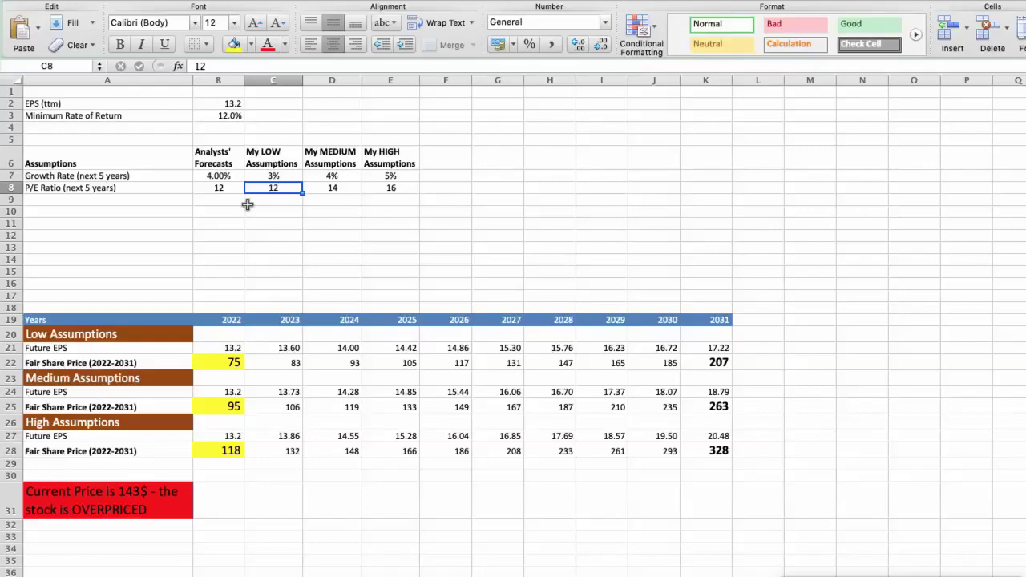
{"action": "left_click", "coordinate": [210, 363]}
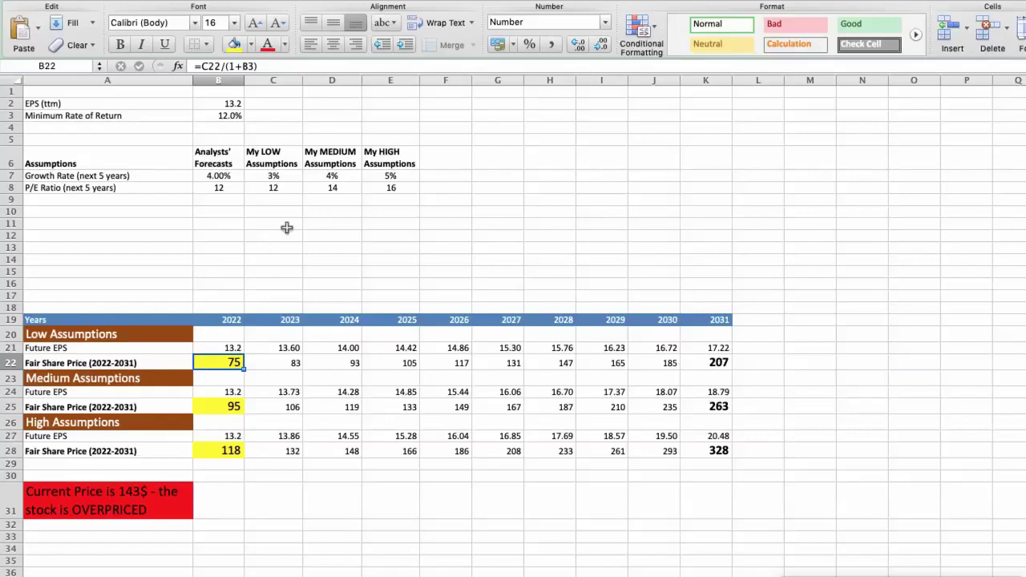
{"action": "left_click", "coordinate": [314, 175]}
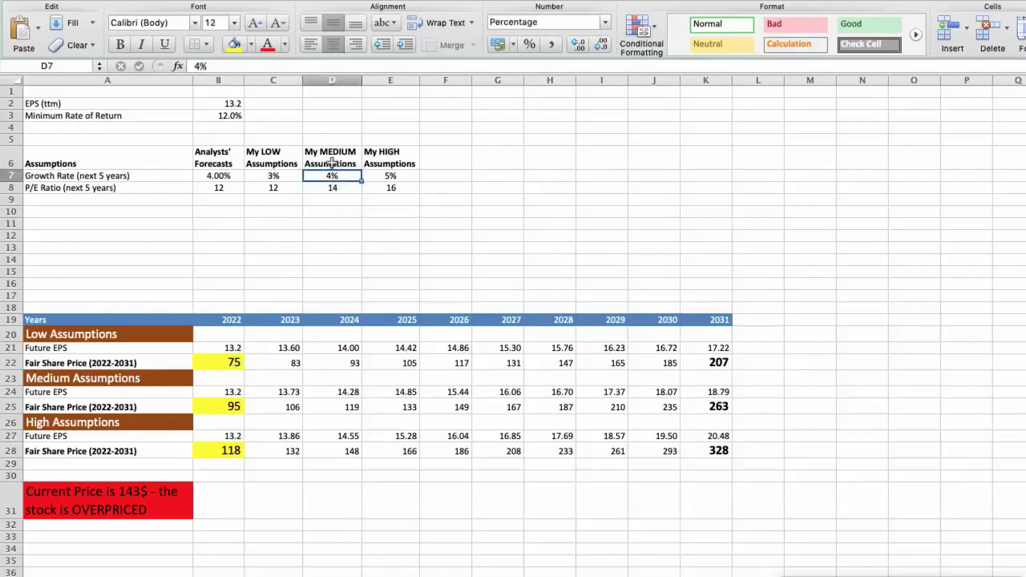
{"action": "left_click", "coordinate": [313, 188]}
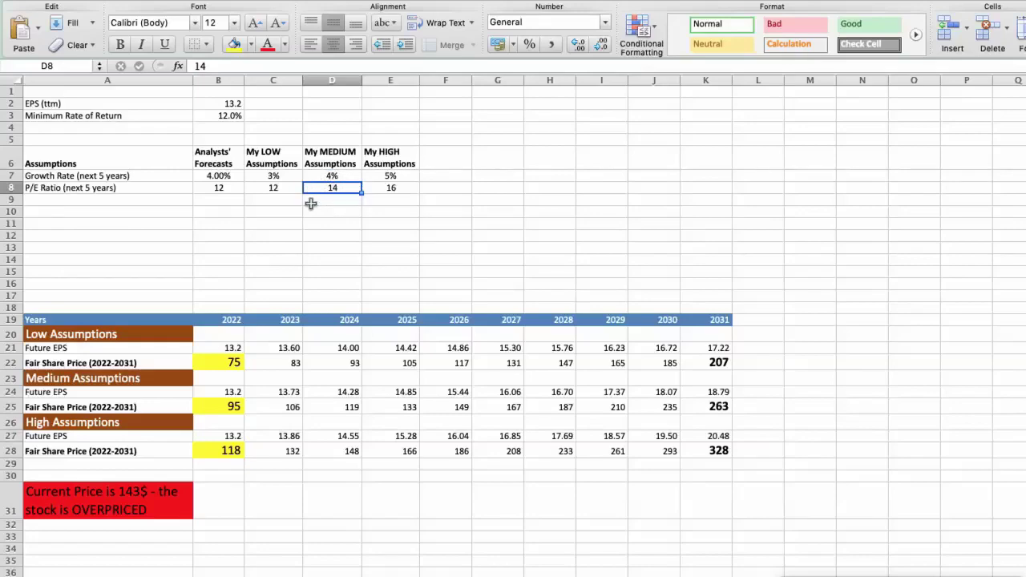
{"action": "left_click", "coordinate": [211, 409]}
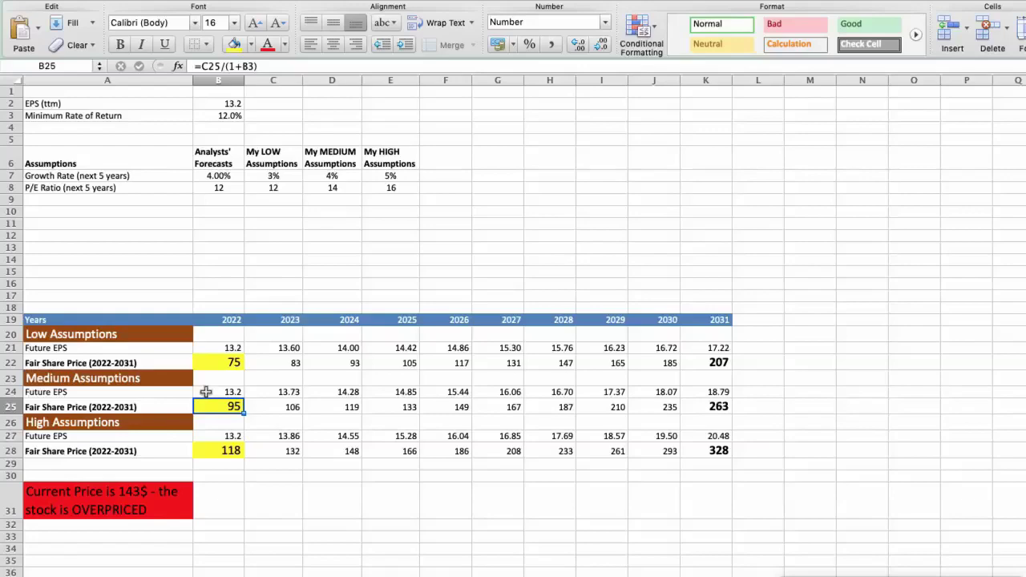
{"action": "left_click", "coordinate": [368, 176]}
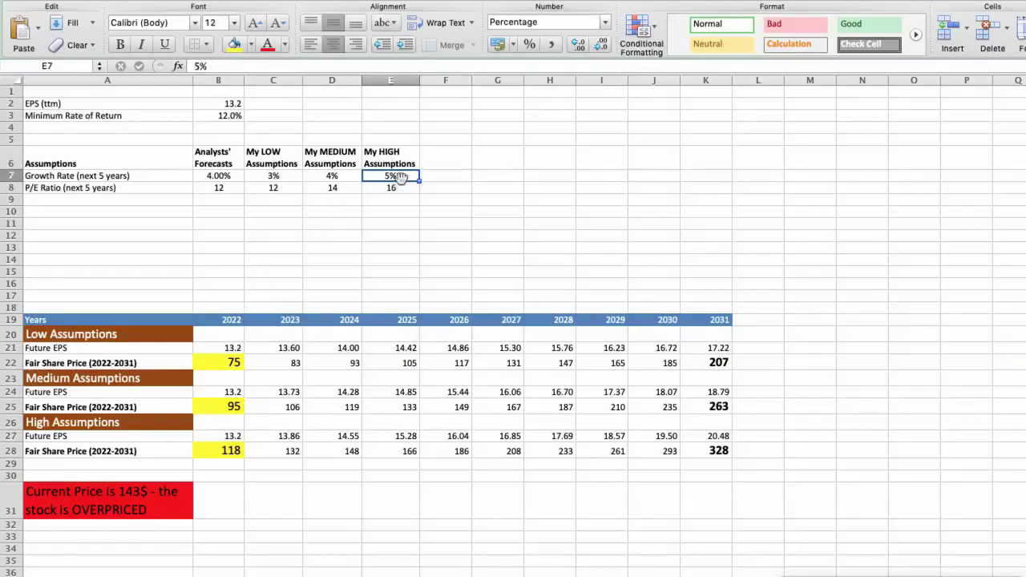
{"action": "left_click", "coordinate": [374, 186]}
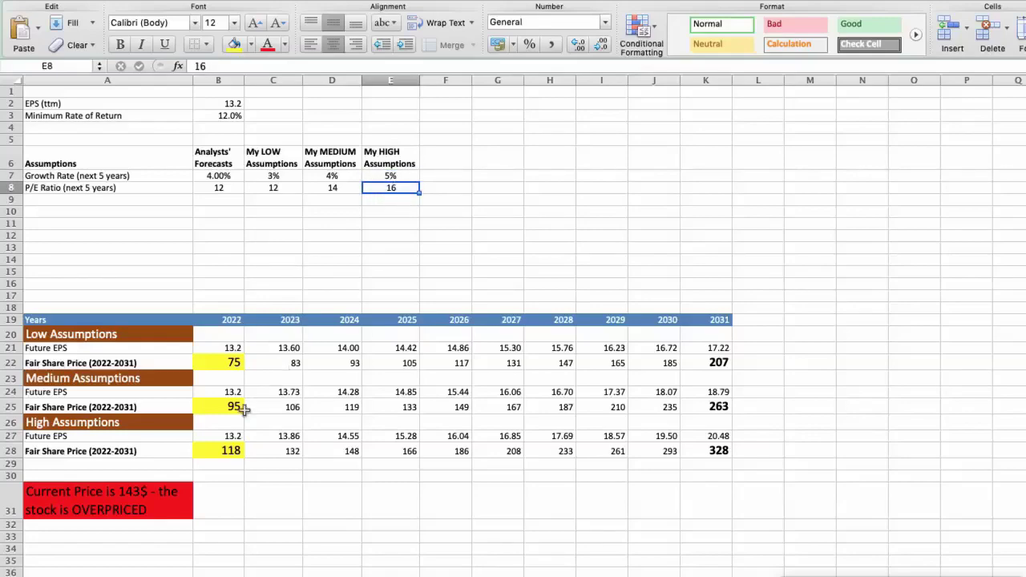
{"action": "left_click", "coordinate": [219, 451]}
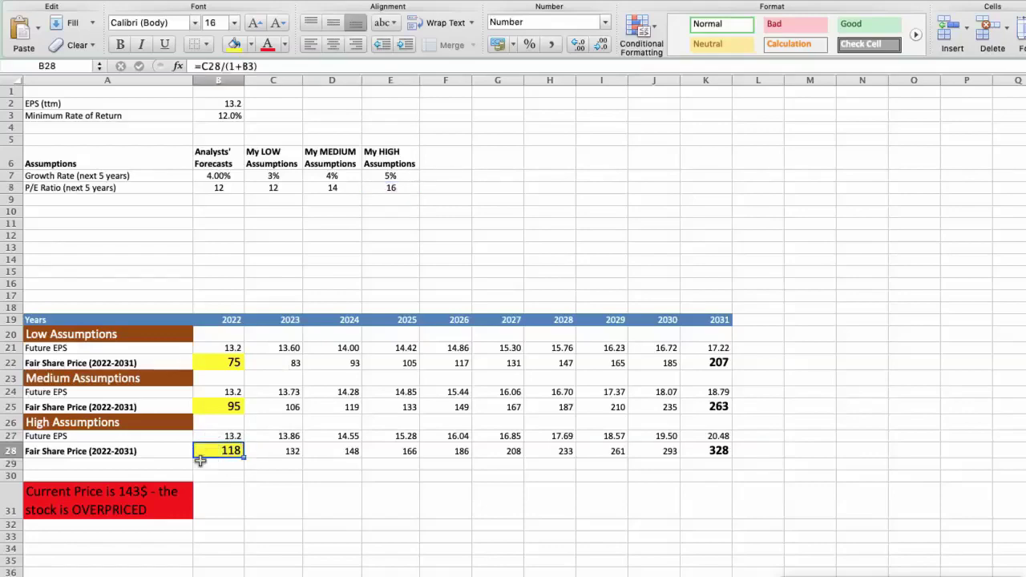